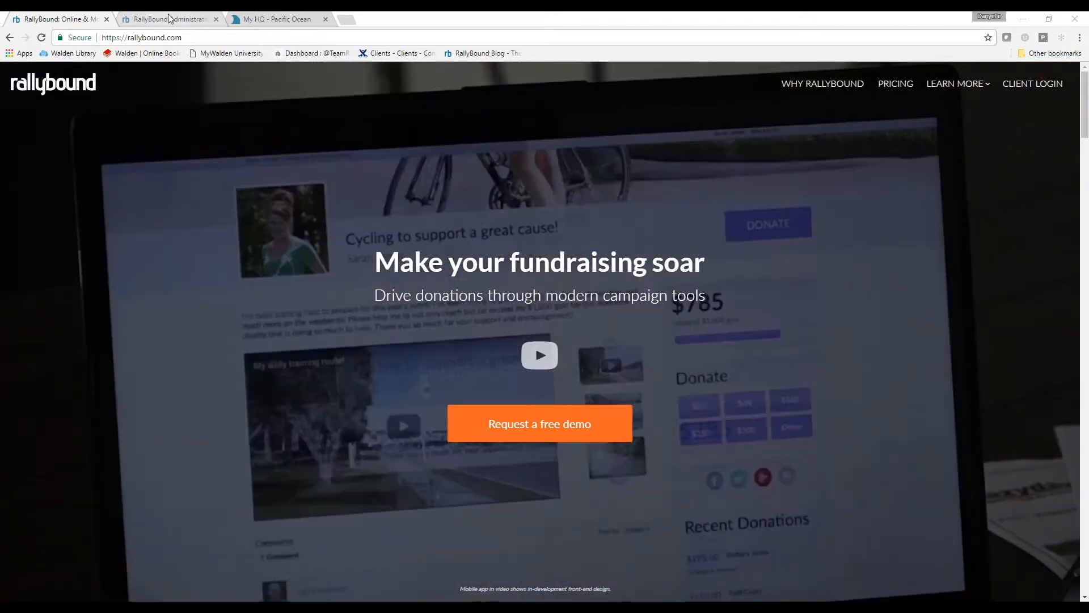
- Switch to the RallyBound Administration tab showing the Pier 2 Pier 5K Los Angeles campaign
{"action": "left_click", "coordinate": [172, 21]}
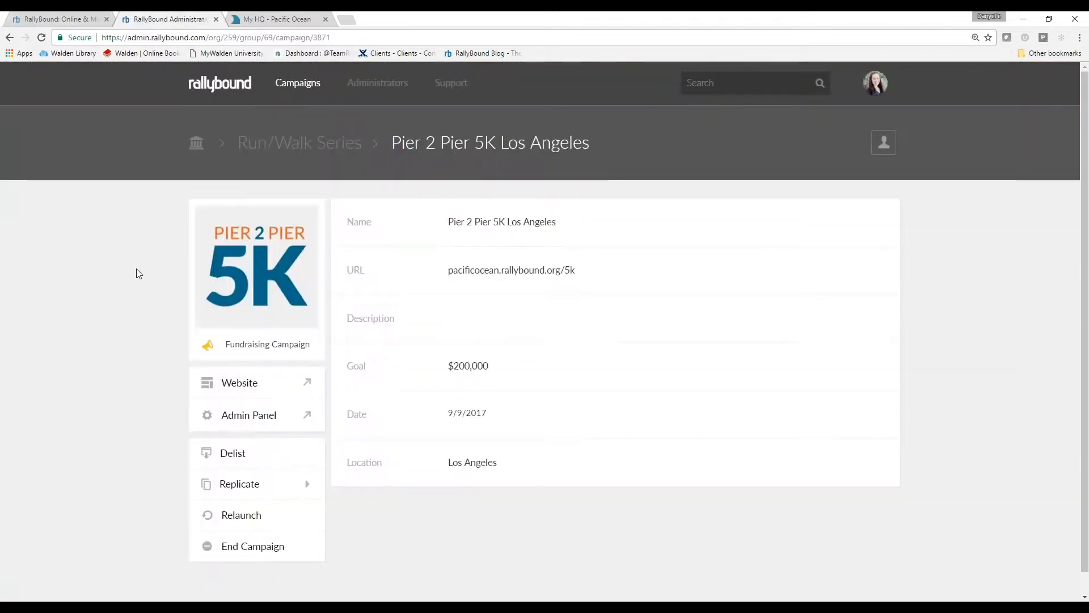
- Open the campaign's admin panel, dismiss the card-processor warning, and list Transactions > Donations
{"action": "left_click", "coordinate": [265, 419]}
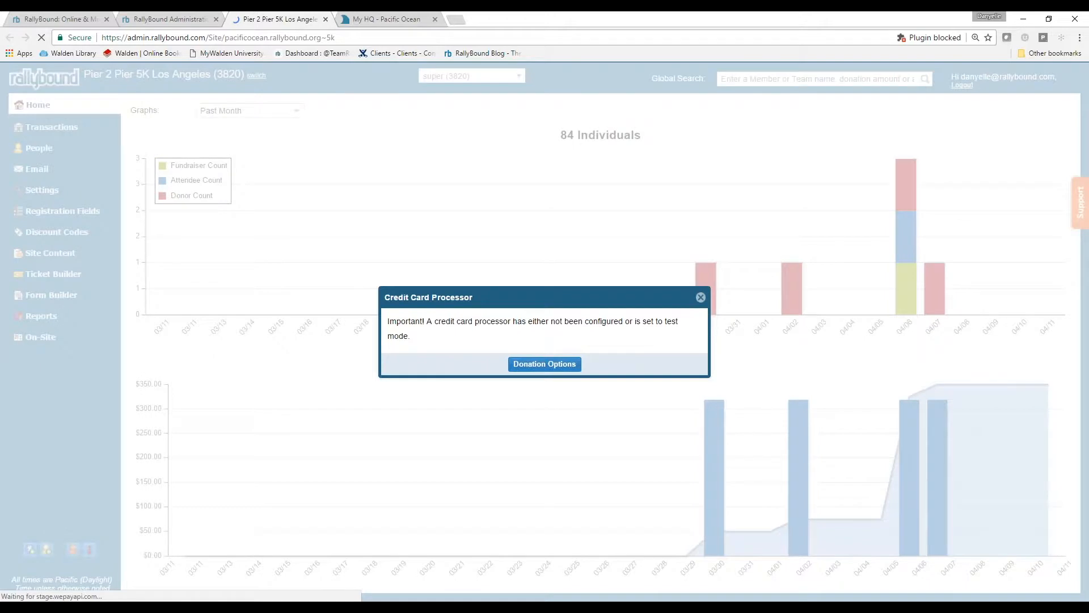
{"action": "left_click", "coordinate": [701, 297]}
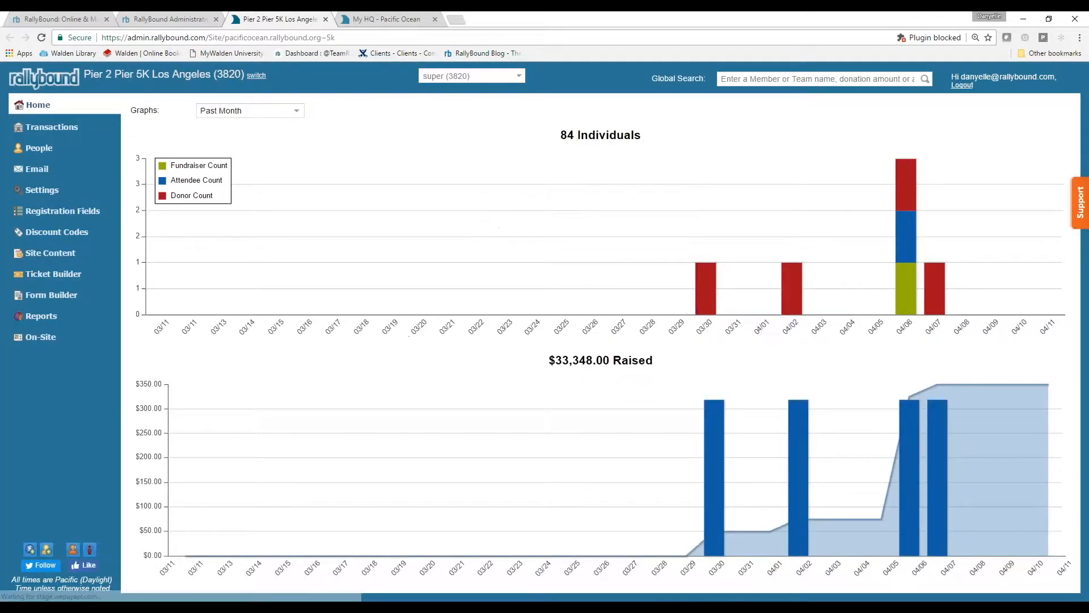
{"action": "left_click", "coordinate": [68, 131]}
{"action": "left_click", "coordinate": [43, 142]}
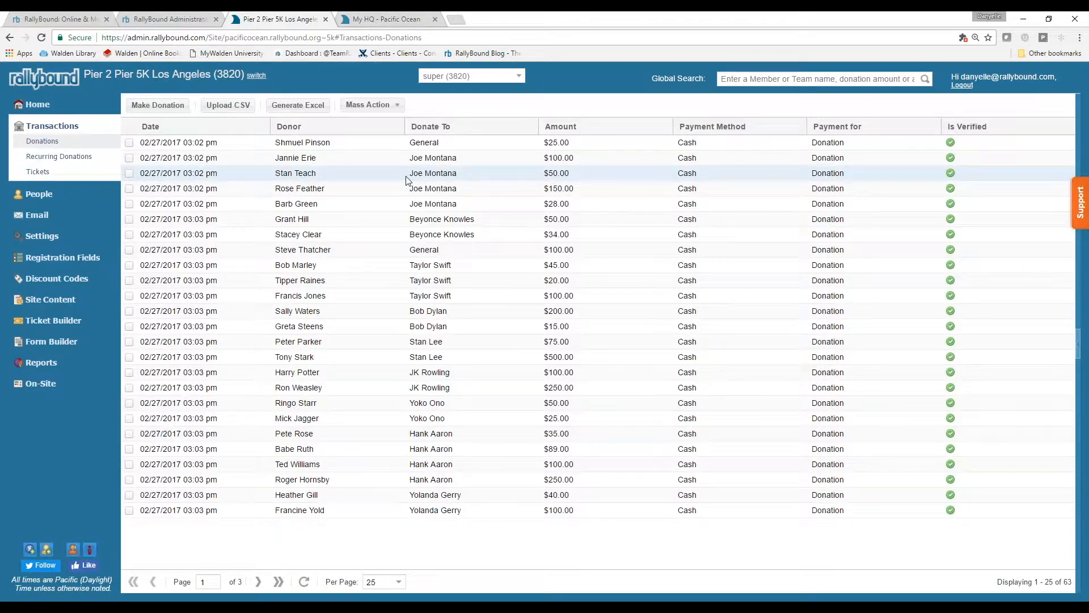
- Open a New Donation form and enter the donor's first name, last name and e-mail address
{"action": "left_click", "coordinate": [151, 106]}
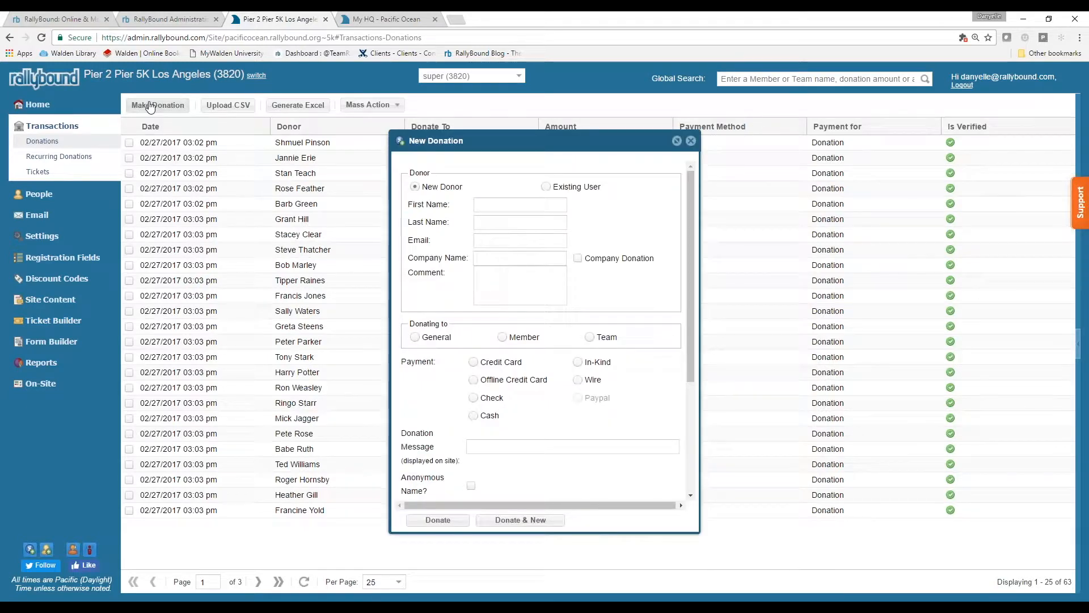
{"action": "left_click", "coordinate": [488, 203]}
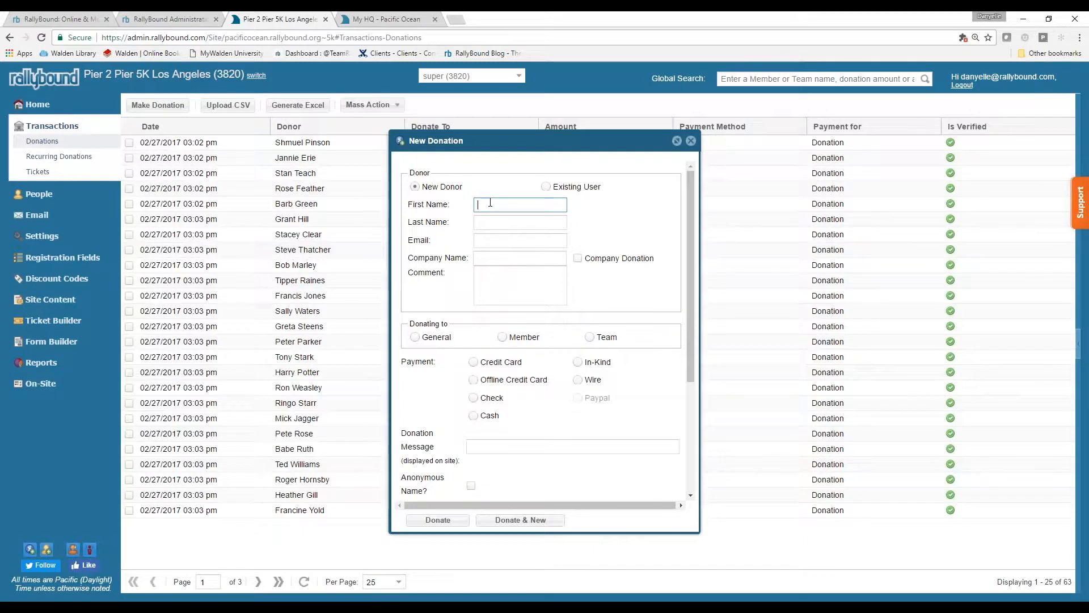
{"action": "key", "text": "Tab"}
{"action": "key", "text": "Tab"}
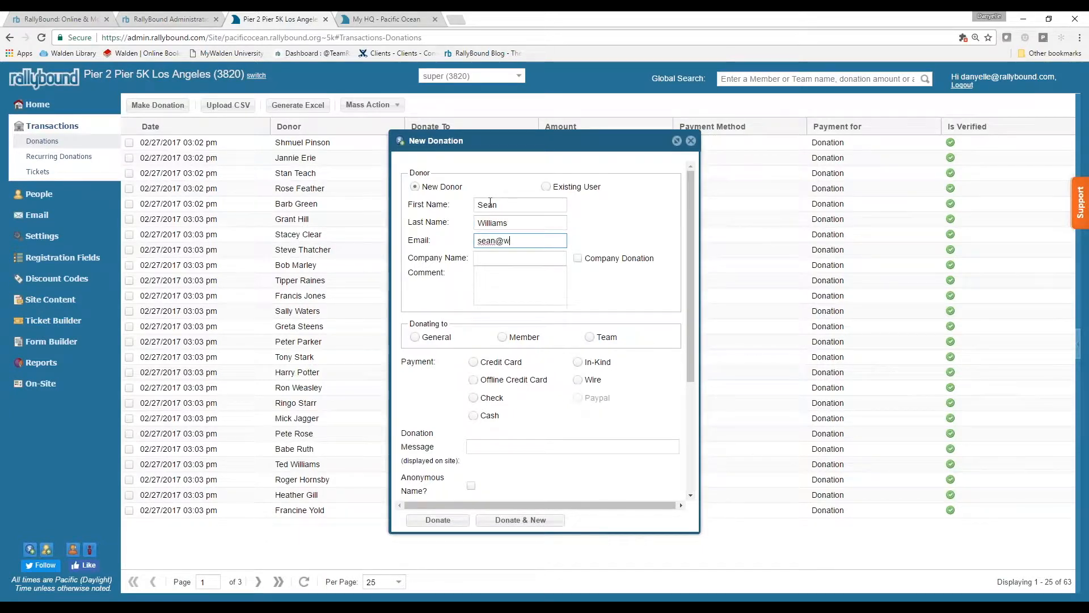
{"action": "key", "text": "Tab"}
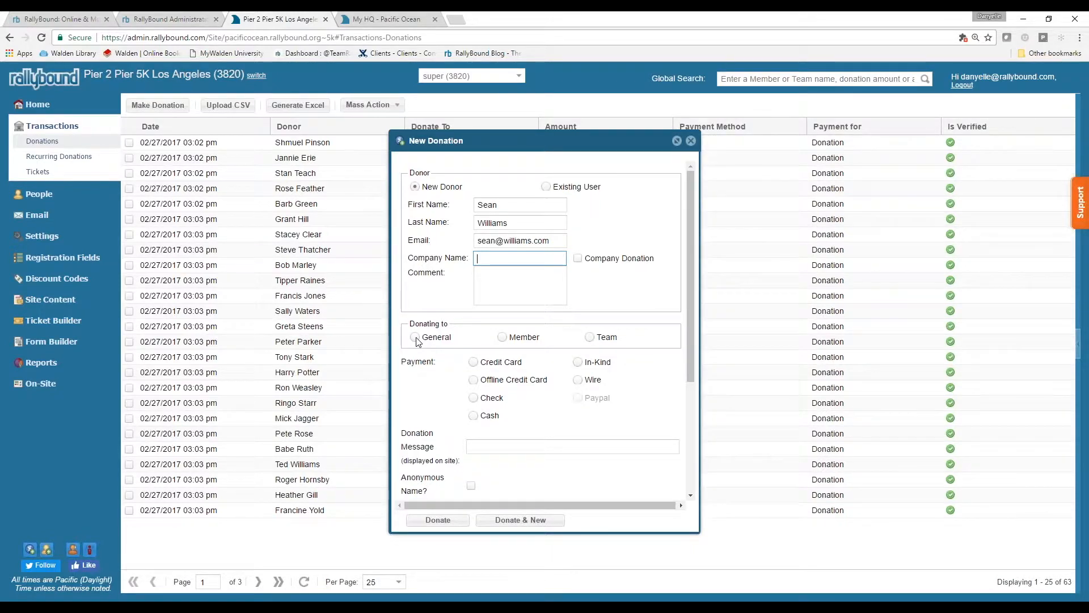
- Direct the donation to a Member and pick the member fundraiser from the list
{"action": "left_click", "coordinate": [503, 337]}
{"action": "left_click", "coordinate": [500, 355]}
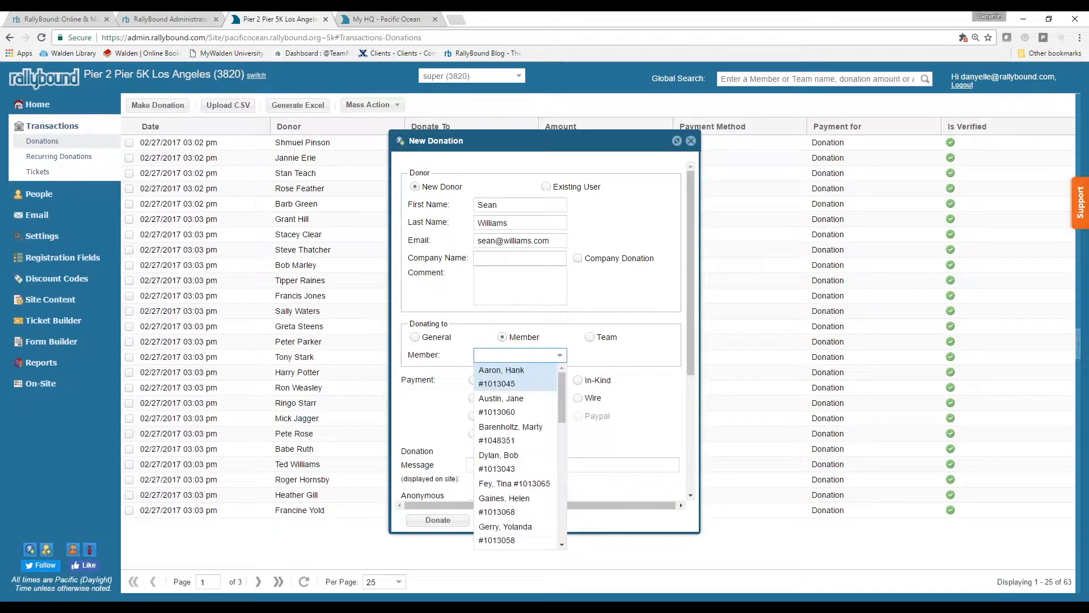
{"action": "left_click_drag", "start_coordinate": [562, 398], "coordinate": [568, 505]}
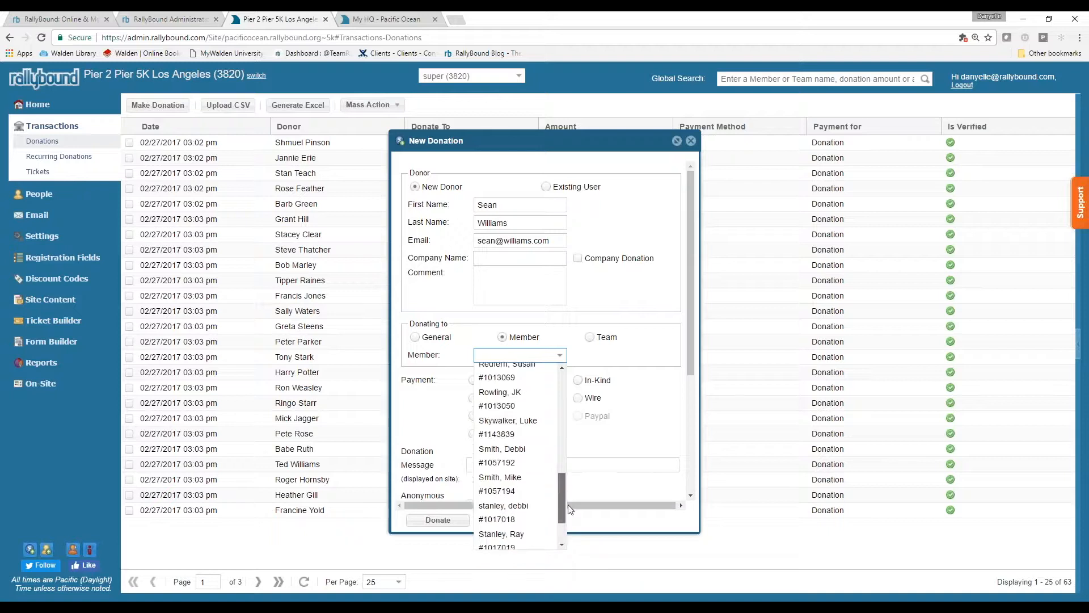
{"action": "left_click", "coordinate": [521, 434]}
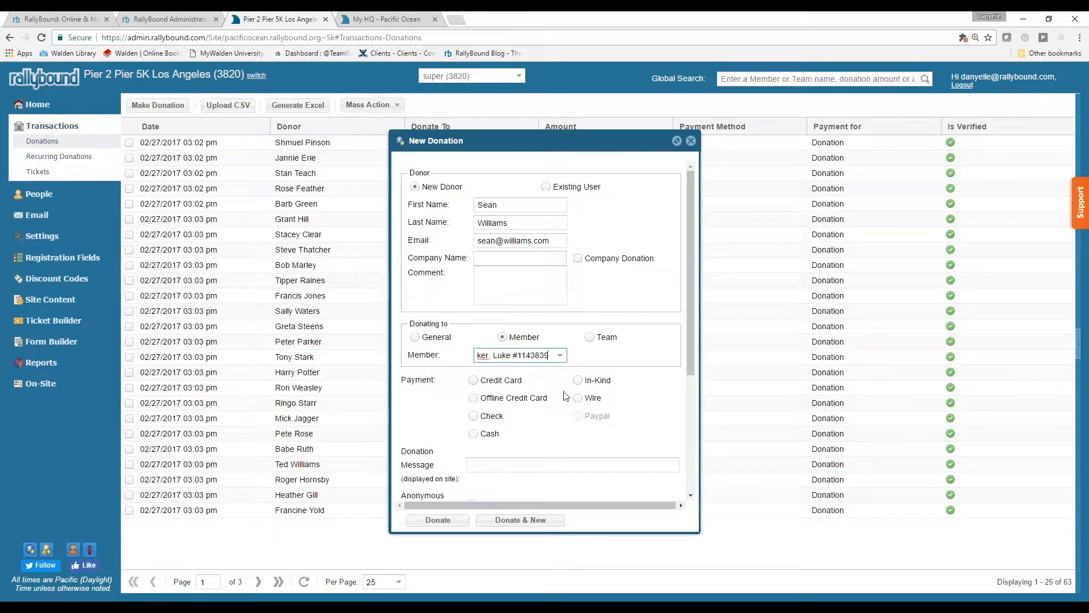
- Set payment type to Check, amount to 100, and add an encouraging donation message
{"action": "left_click", "coordinate": [474, 417]}
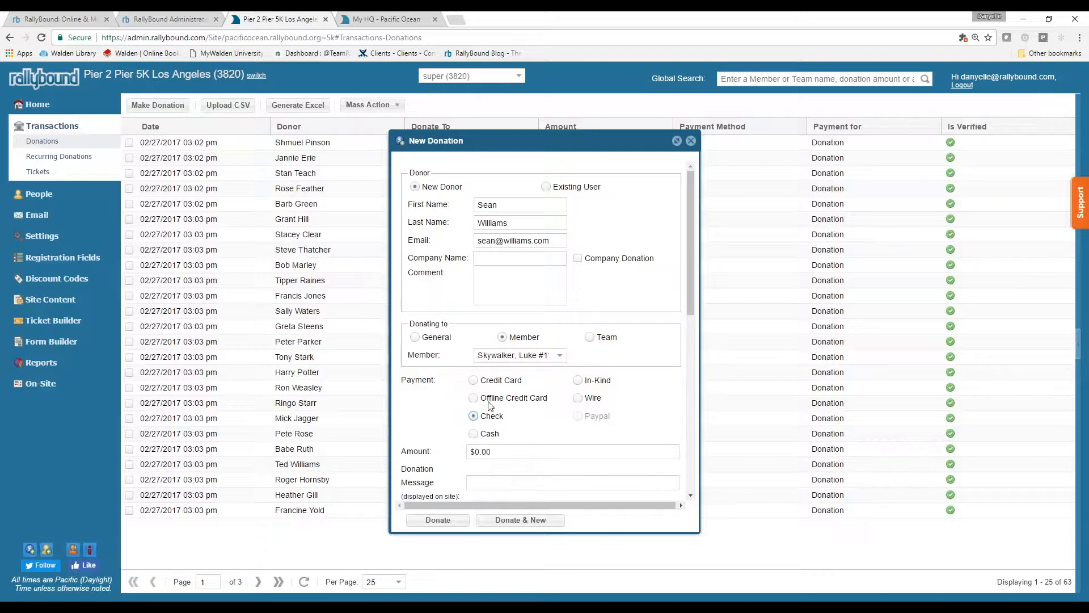
{"action": "scroll", "coordinate": [519, 400], "scroll_direction": "down", "scroll_amount": 1}
{"action": "scroll", "coordinate": [520, 400], "scroll_direction": "down", "scroll_amount": 2}
{"action": "left_click", "coordinate": [511, 337]}
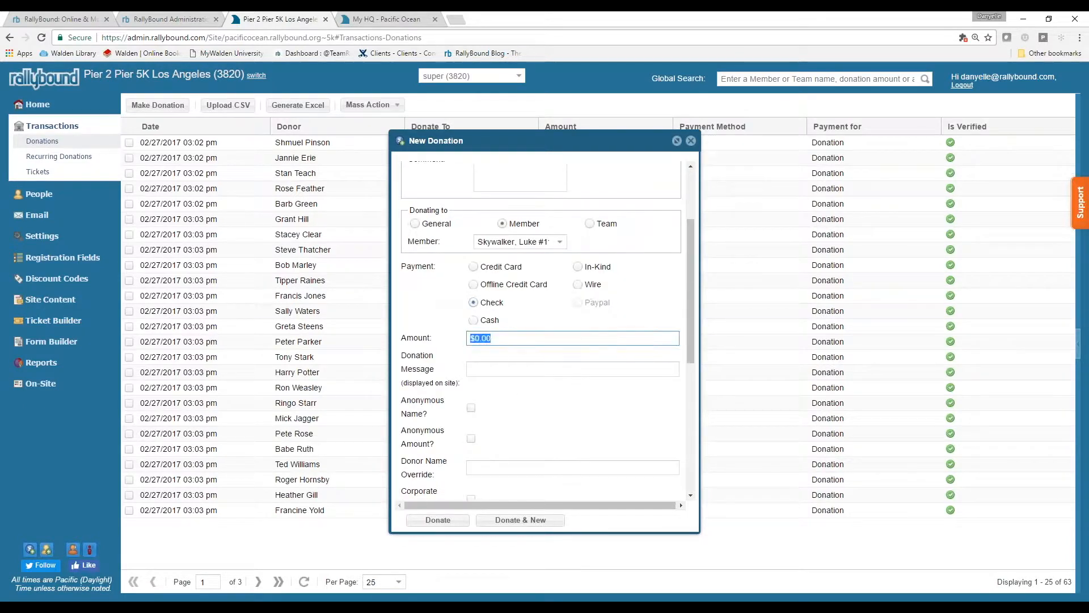
{"action": "type", "text": "100"}
{"action": "left_click", "coordinate": [529, 374]}
{"action": "type", "text": "Great wo"}
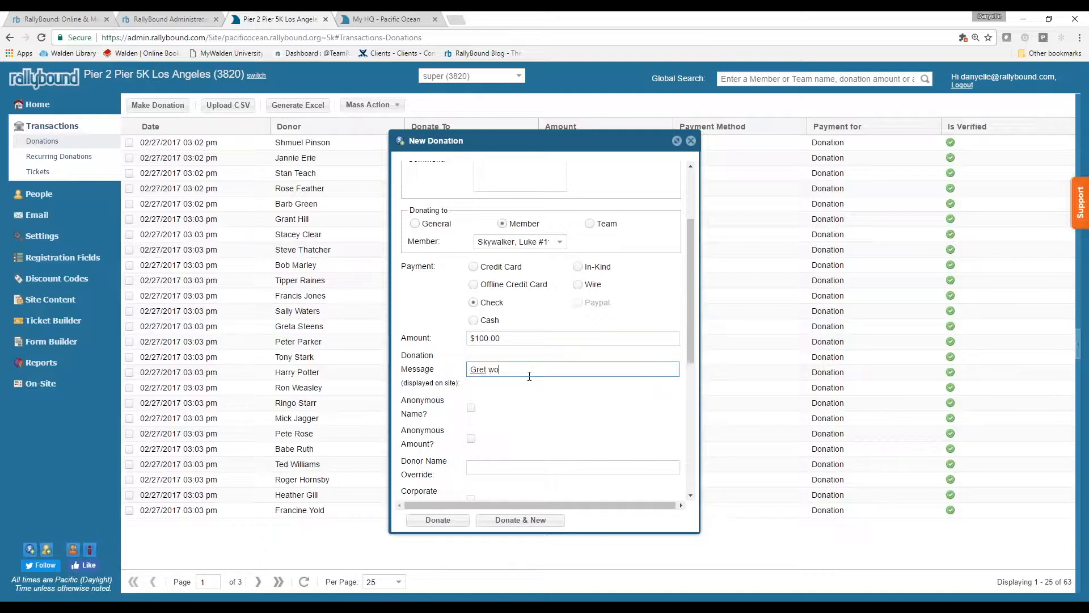
{"action": "type", "text": "rk Luke! Keep it up!"}
{"action": "scroll", "coordinate": [516, 448], "scroll_direction": "down", "scroll_amount": 2}
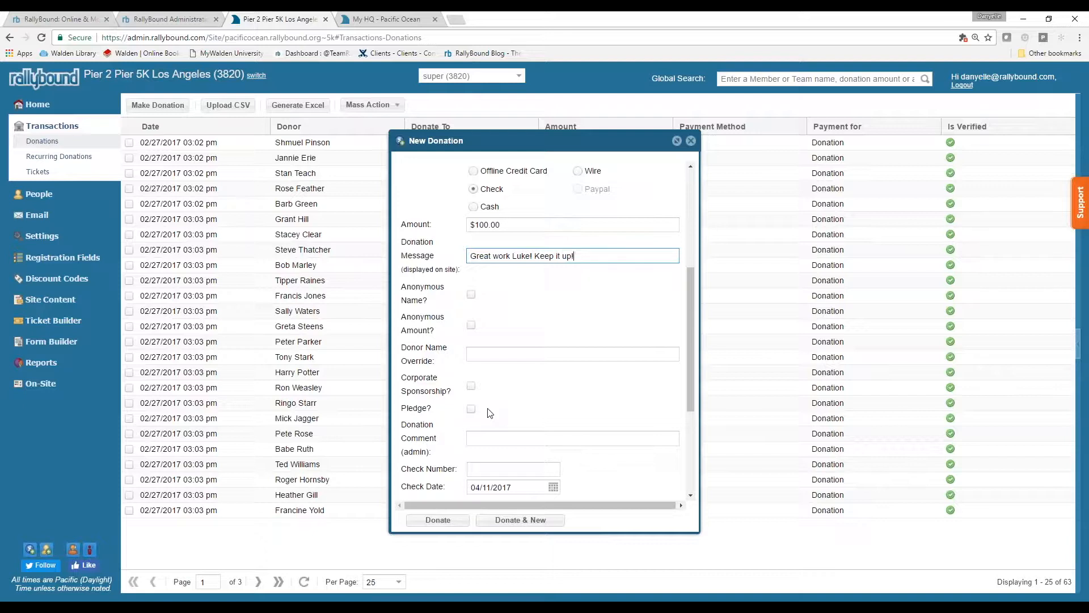
{"action": "left_click", "coordinate": [471, 387]}
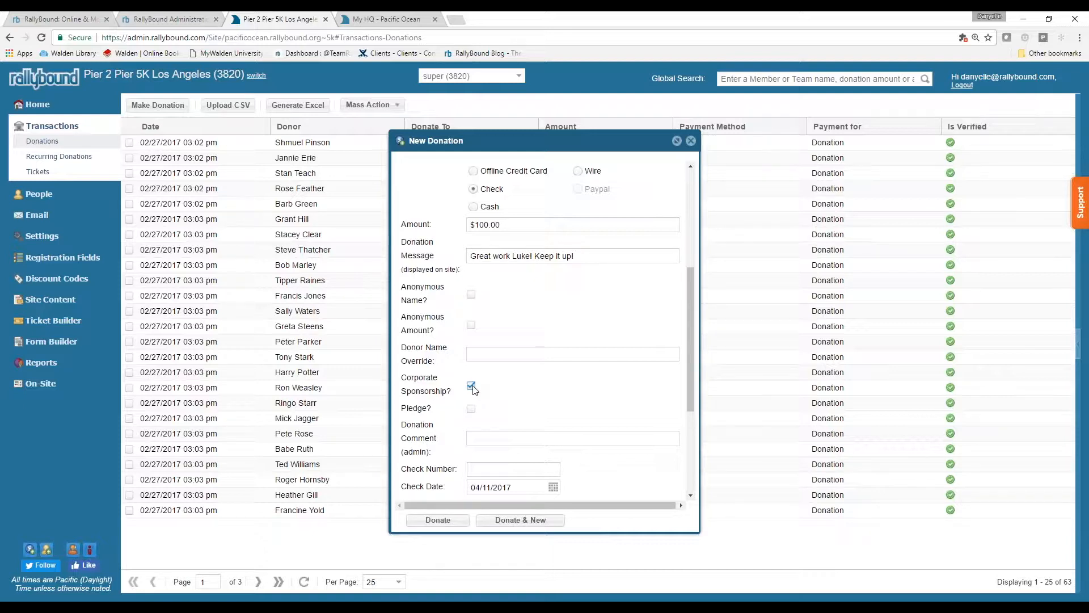
{"action": "left_click", "coordinate": [472, 387]}
- Add admin comment 'Fundraiser last year. This year not active.' and check number 1000
{"action": "scroll", "coordinate": [521, 412], "scroll_direction": "down", "scroll_amount": 1}
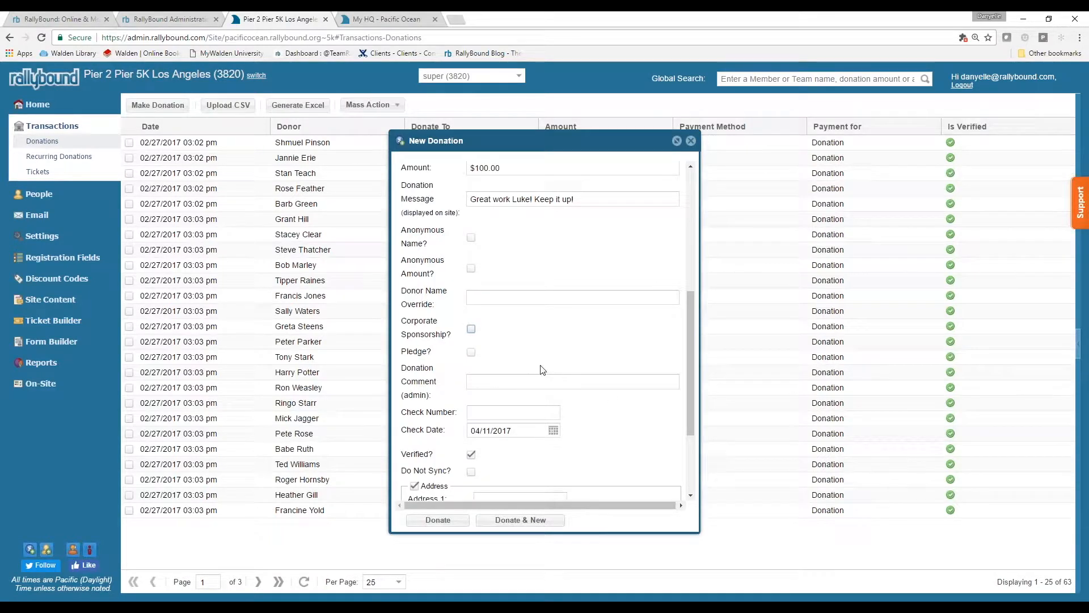
{"action": "left_click", "coordinate": [512, 379]}
{"action": "type", "text": "F"}
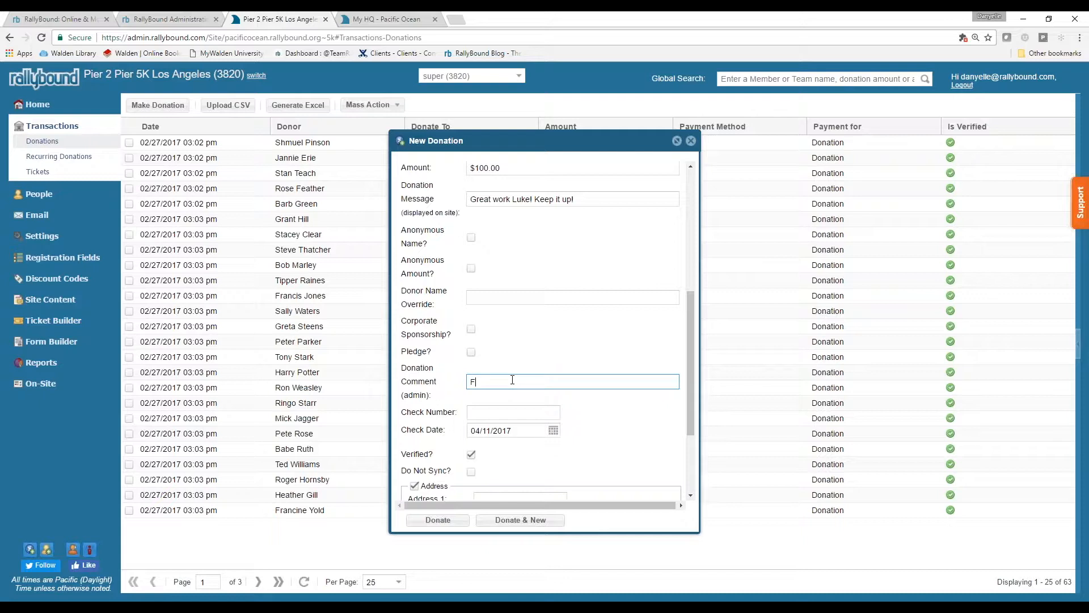
{"action": "type", "text": "undraiser last year. This year not active."}
{"action": "key", "text": "Tab"}
{"action": "type", "text": "1000"}
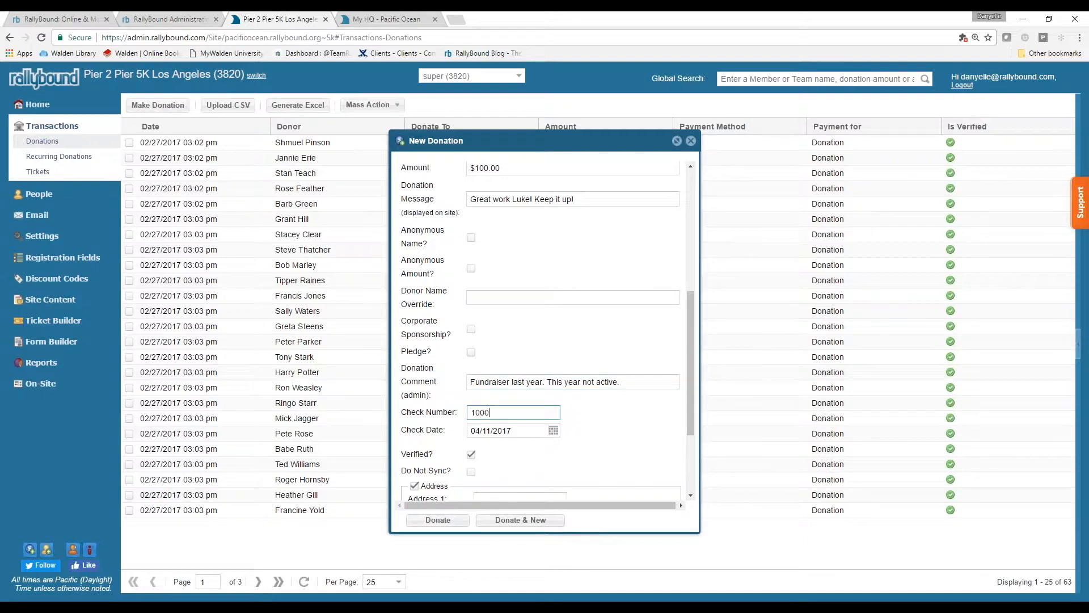
{"action": "scroll", "coordinate": [573, 436], "scroll_direction": "down", "scroll_amount": 1}
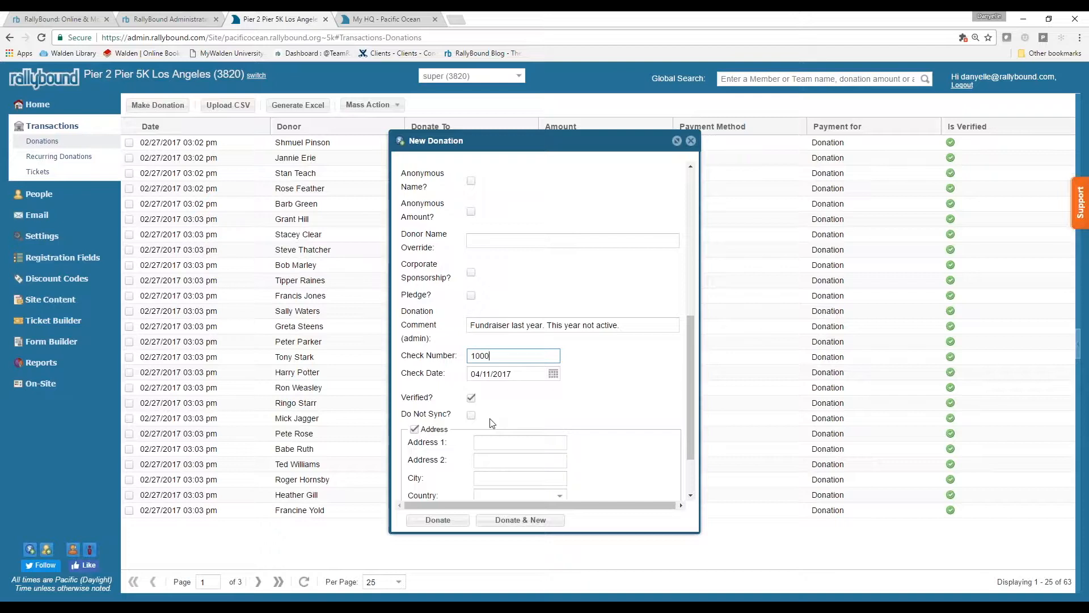
- Leave the donation unverified and enter the donor's street address and city
{"action": "left_click", "coordinate": [472, 397]}
{"action": "scroll", "coordinate": [482, 392], "scroll_direction": "down", "scroll_amount": 2}
{"action": "left_click", "coordinate": [497, 372]}
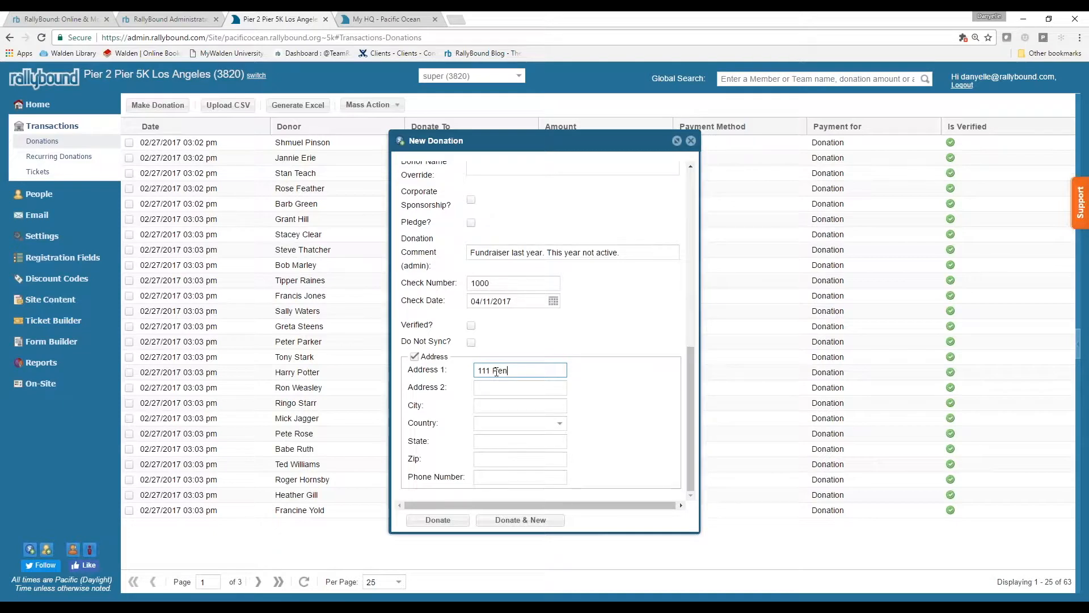
{"action": "key", "text": "Tab"}
{"action": "key", "text": "Tab"}
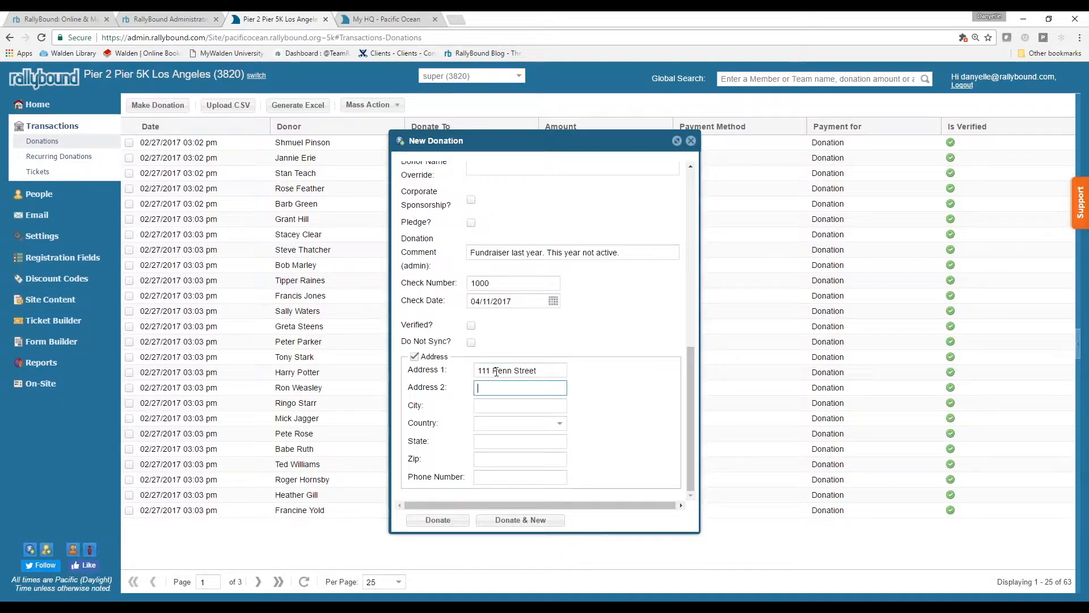
{"action": "type", "text": "El Segundo"}
{"action": "key", "text": "Tab"}
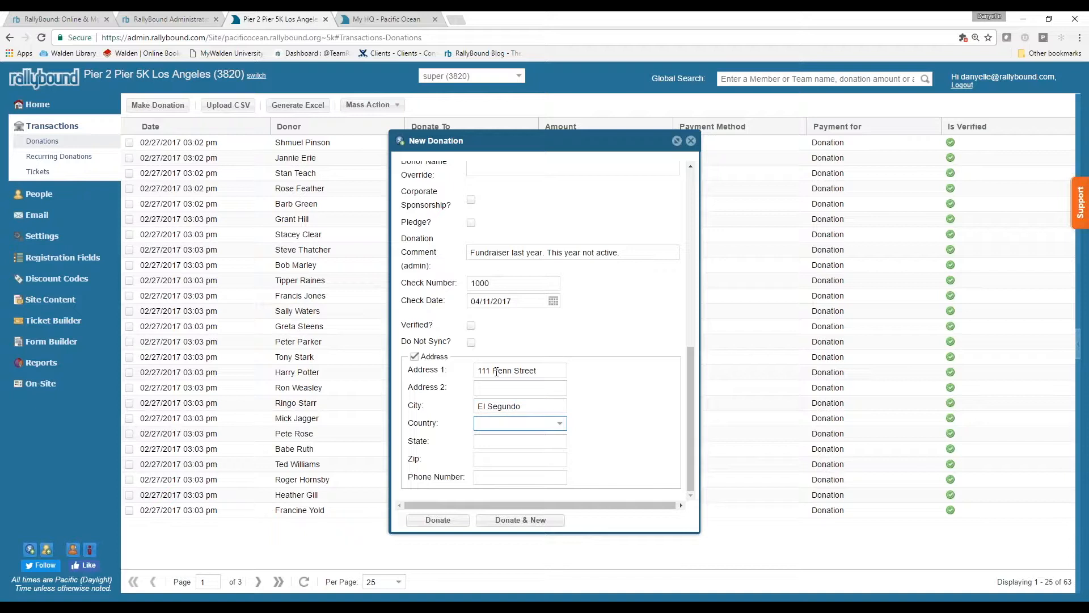
- Choose United States as country, add the donor's state, zip and phone, and save the donation
{"action": "left_click", "coordinate": [516, 424]}
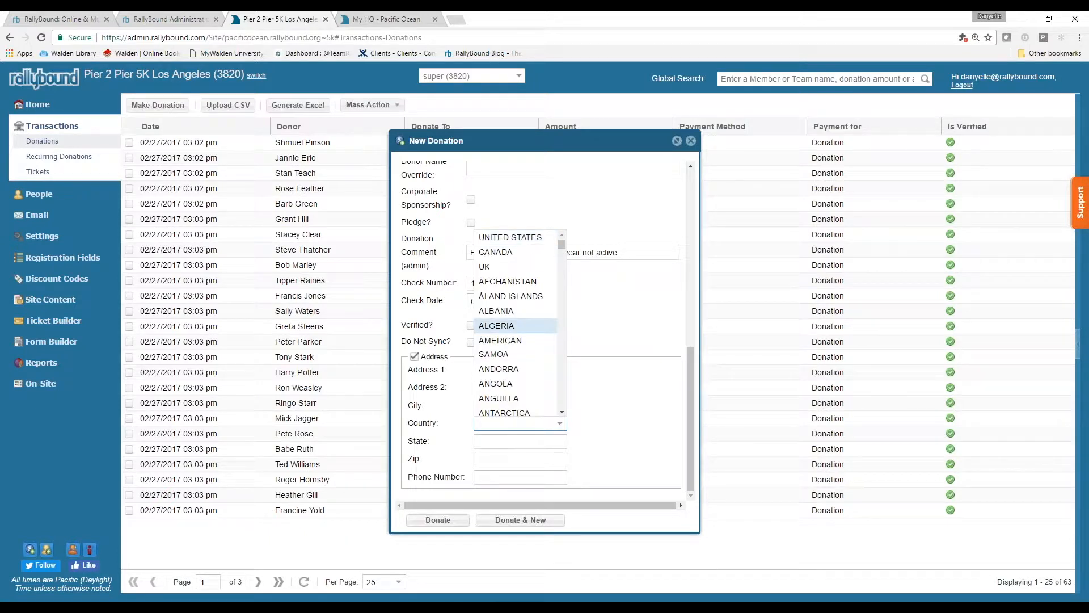
{"action": "left_click", "coordinate": [511, 237]}
{"action": "left_click", "coordinate": [503, 442]}
{"action": "type", "text": "CA"}
{"action": "key", "text": "Tab"}
{"action": "type", "text": "90245"}
{"action": "key", "text": "Tab"}
{"action": "type", "text": "111) 111-1111"}
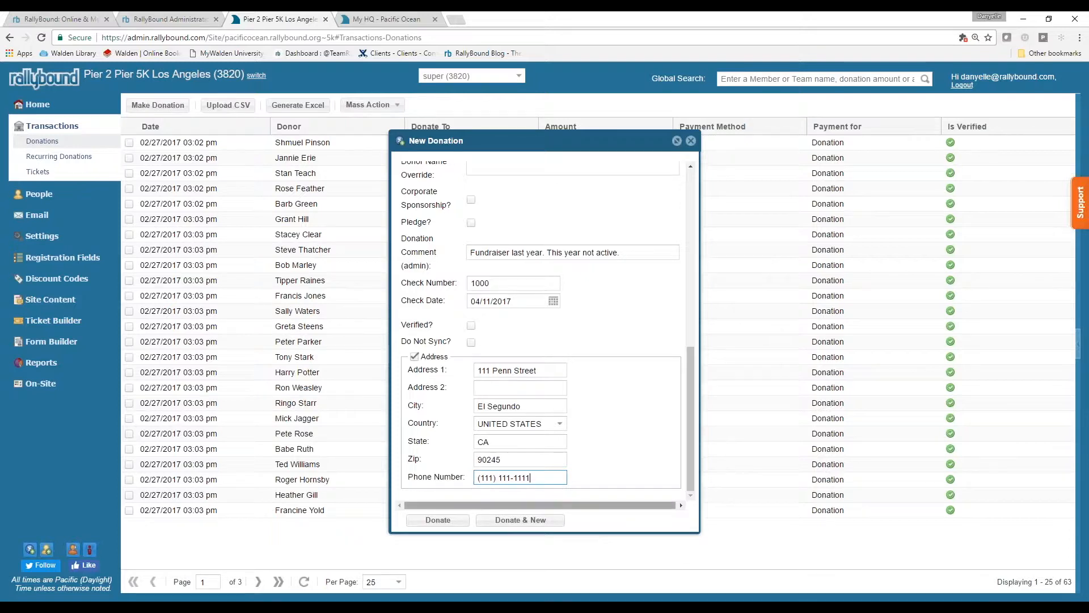
{"action": "left_click", "coordinate": [438, 520]}
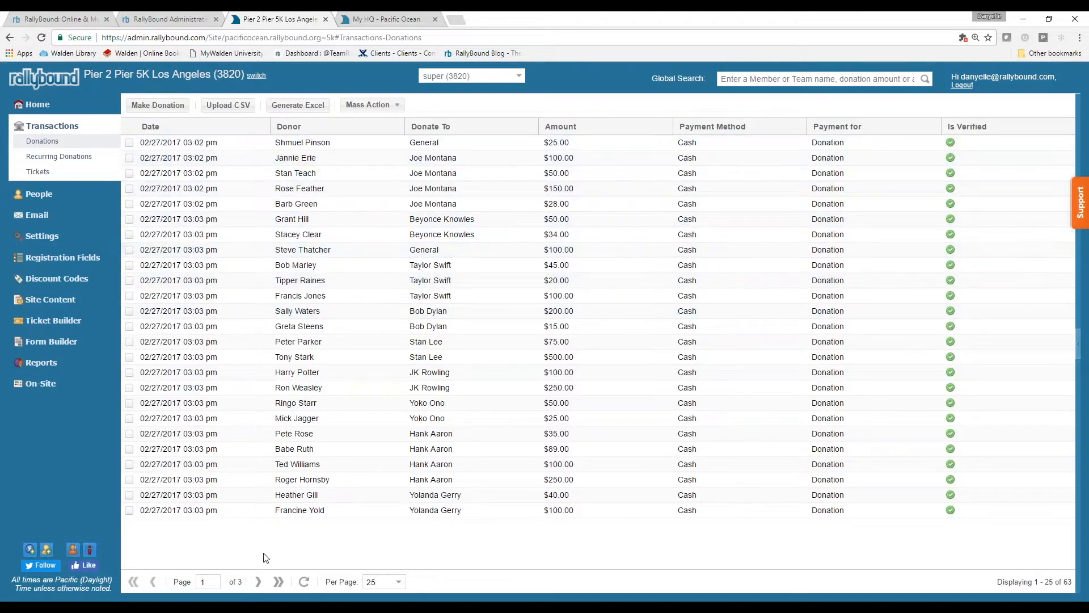
- Go to page 3 of donations and tick the $100.00 check donation dated 04/11/2017
{"action": "left_click", "coordinate": [258, 582]}
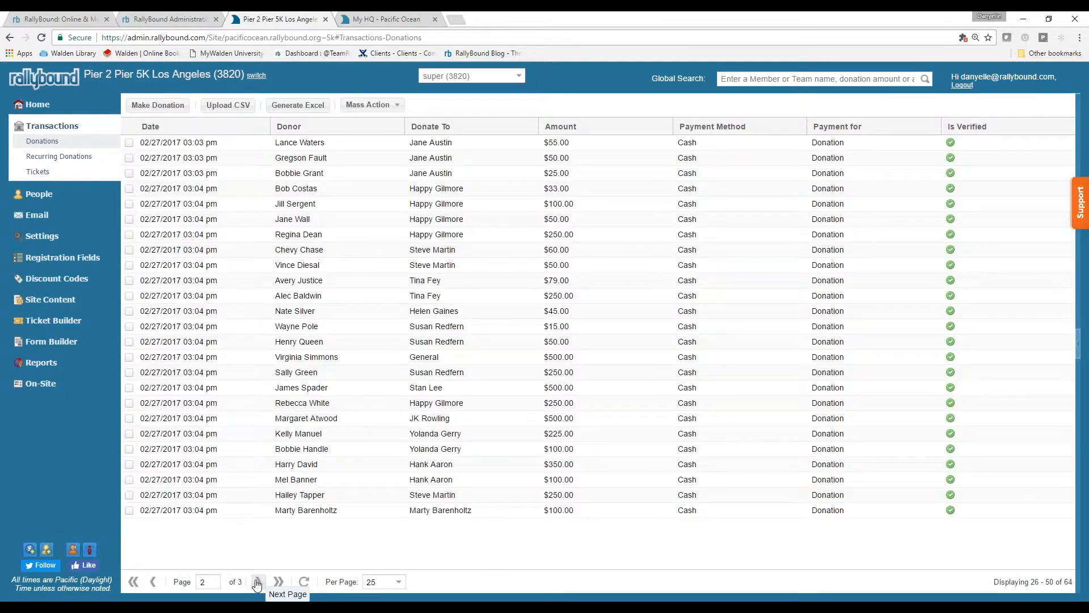
{"action": "left_click", "coordinate": [257, 583]}
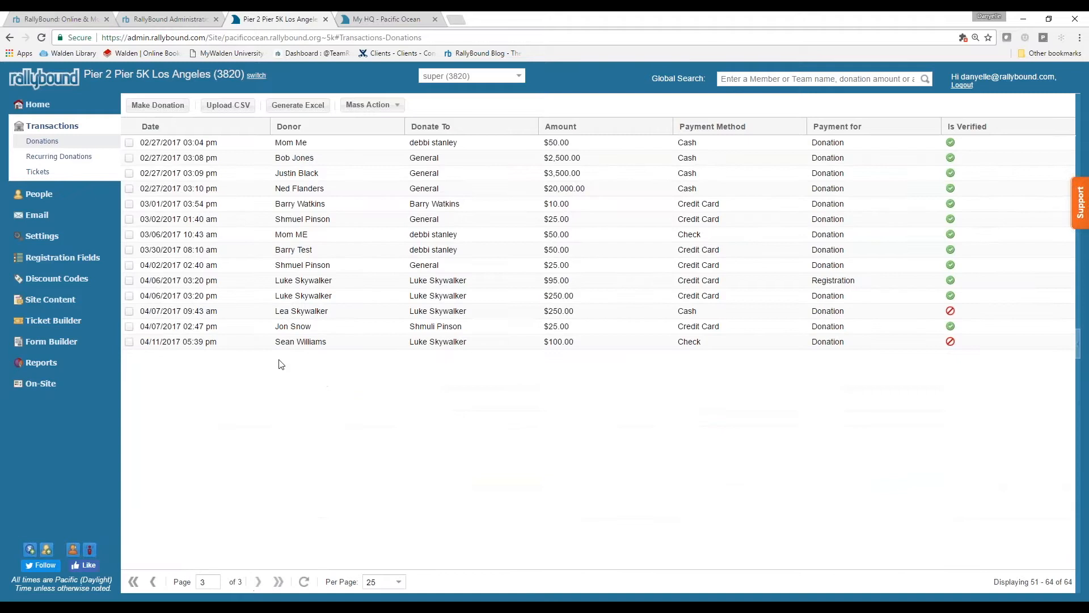
{"action": "left_click", "coordinate": [744, 82]}
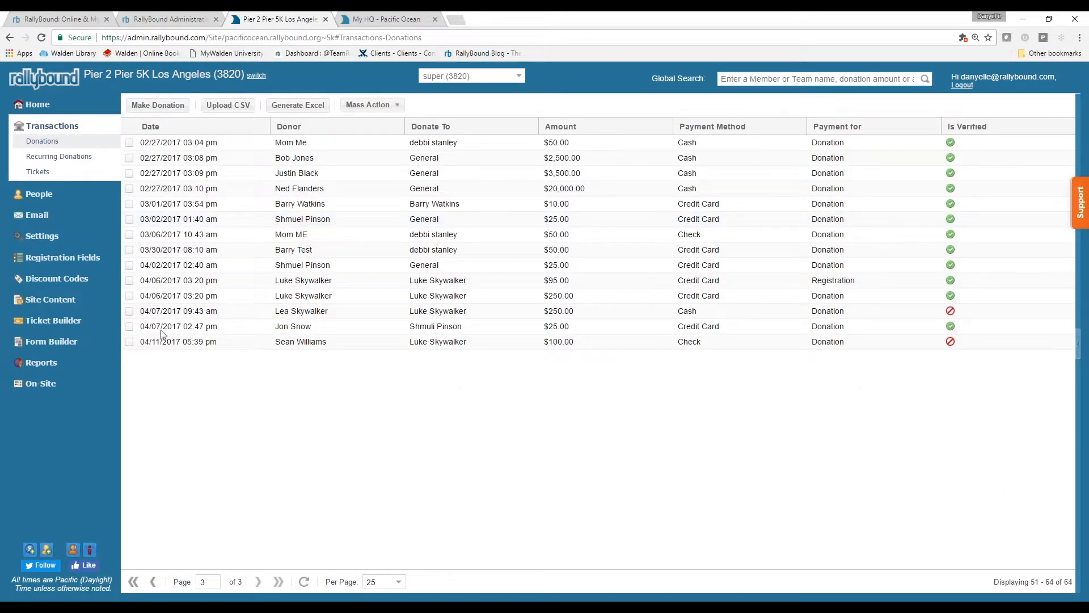
{"action": "left_click", "coordinate": [130, 342]}
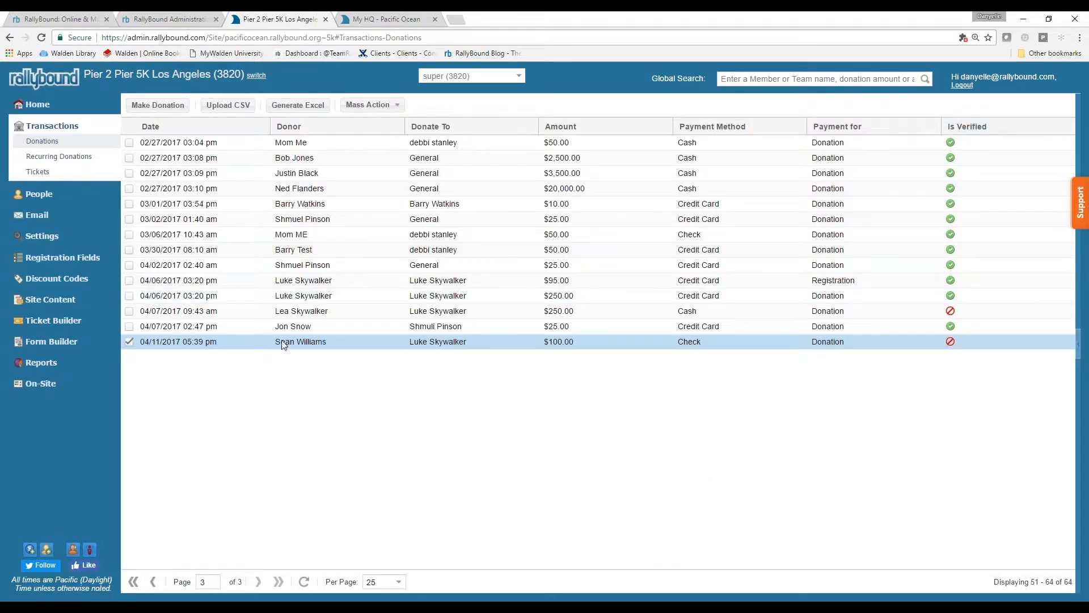
- Verify only the $100.00 check donation via Mass Action > Verify Selected and confirm
{"action": "left_click", "coordinate": [130, 311]}
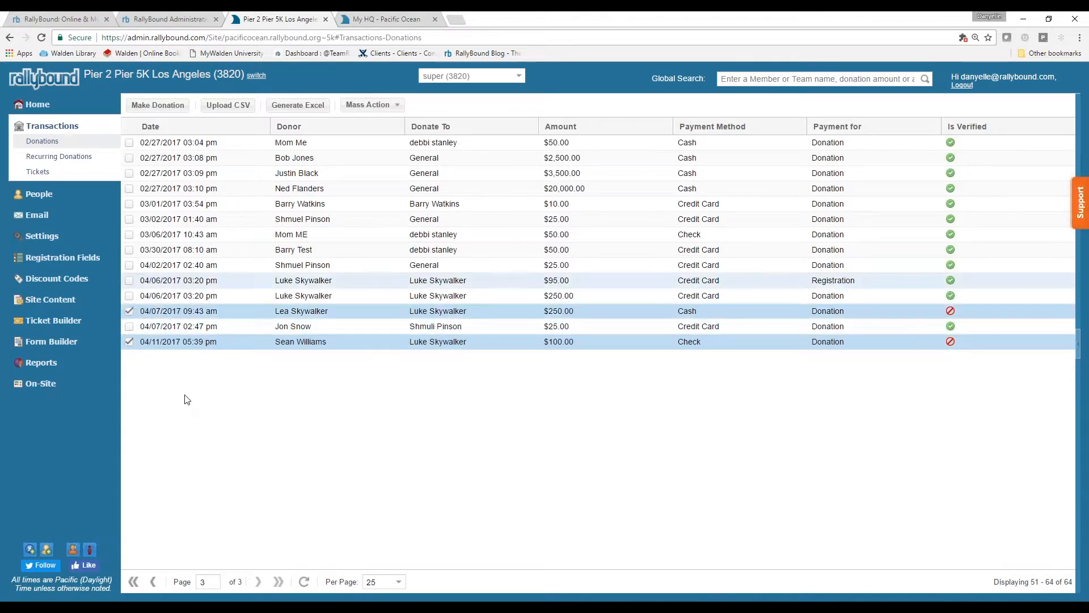
{"action": "left_click", "coordinate": [398, 106]}
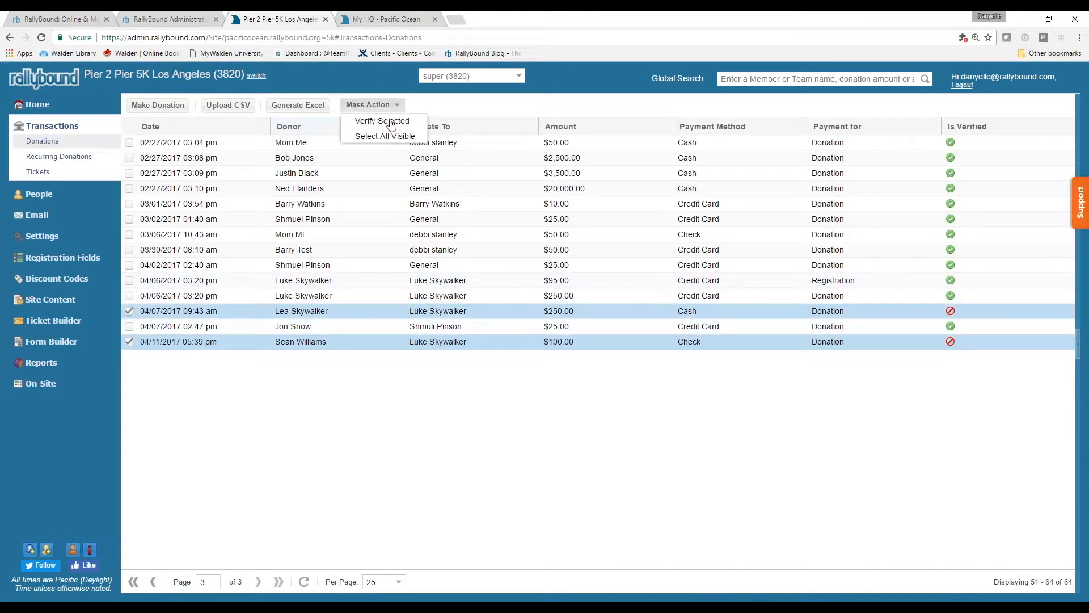
{"action": "left_click", "coordinate": [332, 433]}
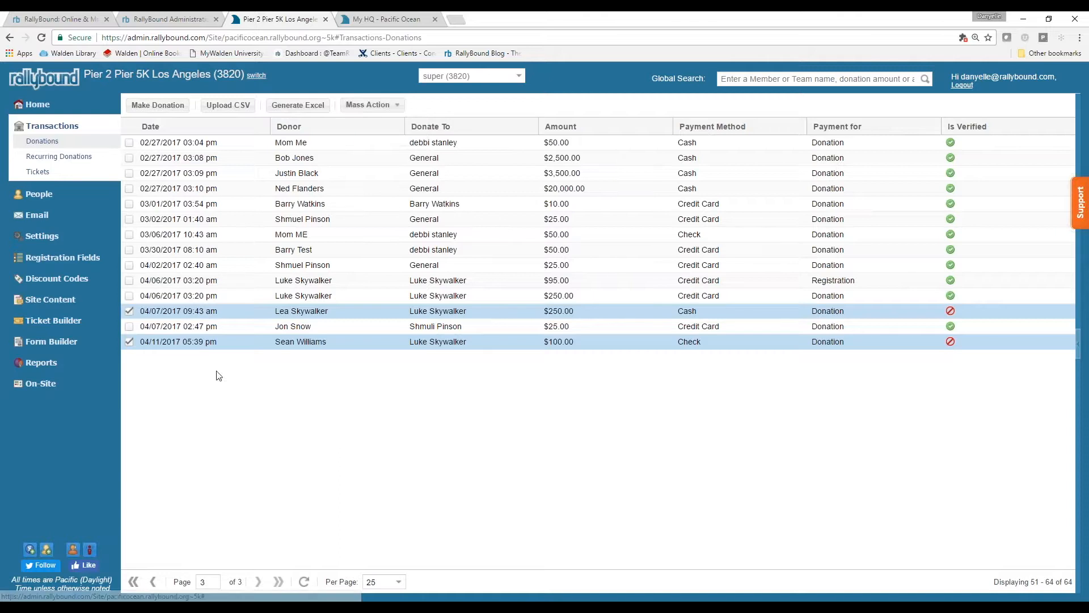
{"action": "left_click", "coordinate": [128, 312]}
{"action": "left_click", "coordinate": [391, 107]}
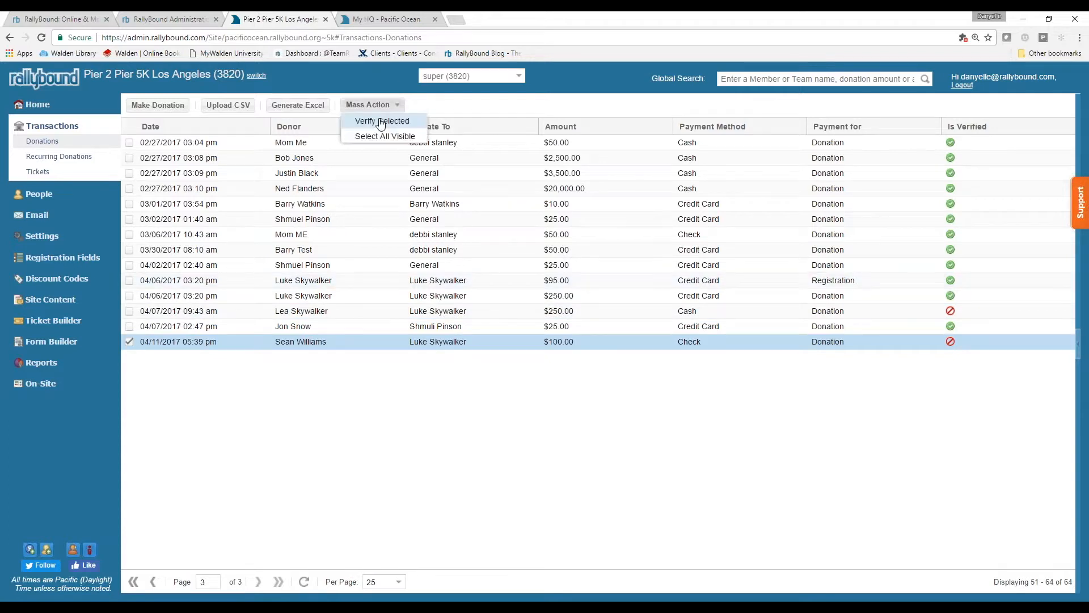
{"action": "left_click", "coordinate": [379, 120]}
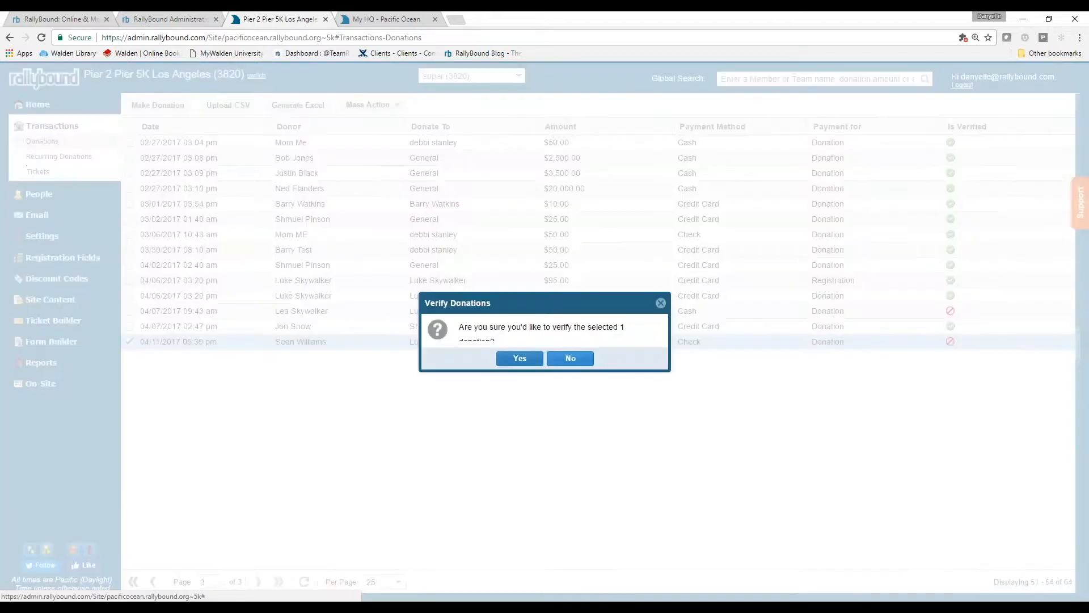
{"action": "left_click", "coordinate": [518, 361]}
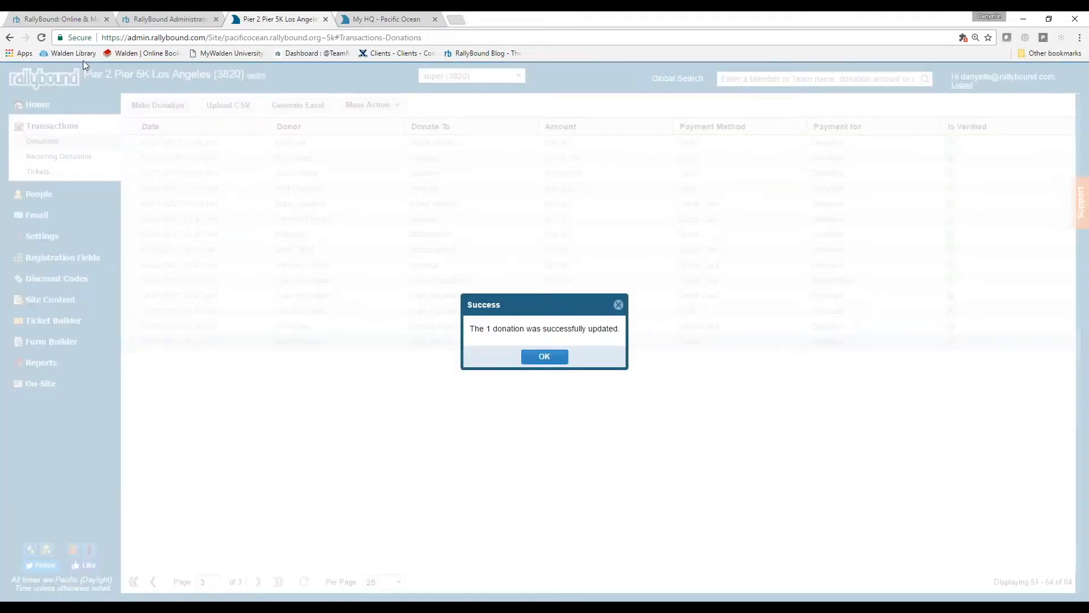
{"action": "left_click", "coordinate": [542, 357]}
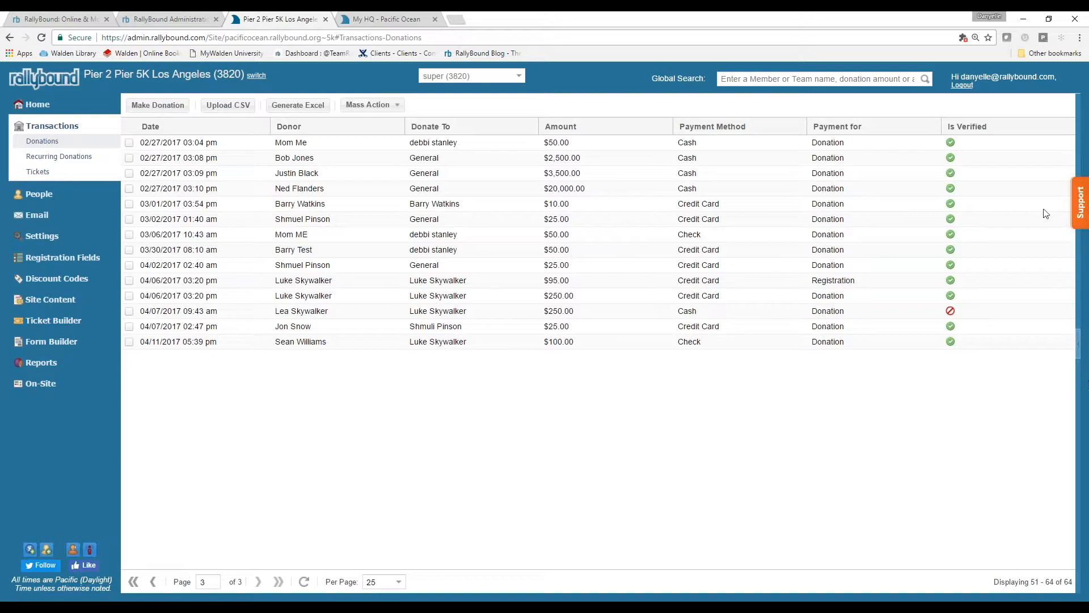
- On the My HQ page, start an offline donation and enter the donor's name and e-mail
{"action": "left_click", "coordinate": [400, 19]}
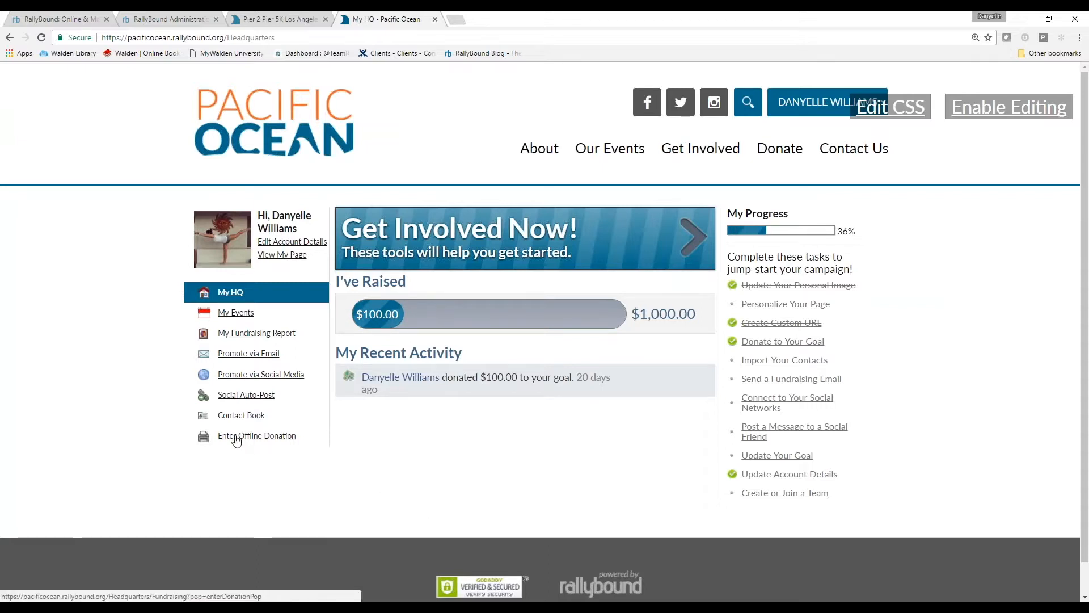
{"action": "left_click", "coordinate": [238, 437]}
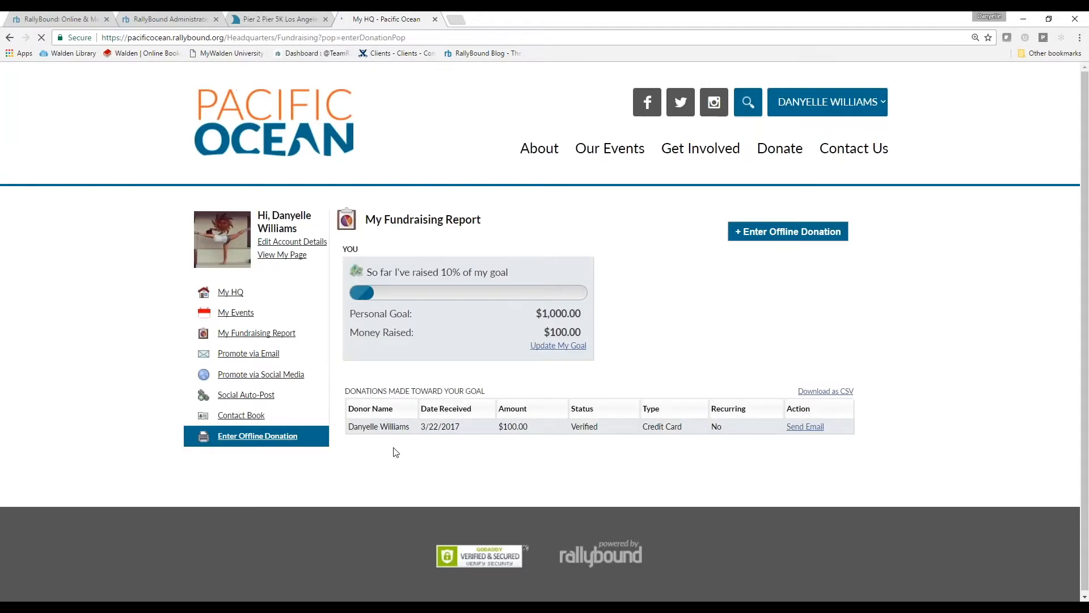
{"action": "key", "text": "Tab"}
{"action": "key", "text": "Tab"}
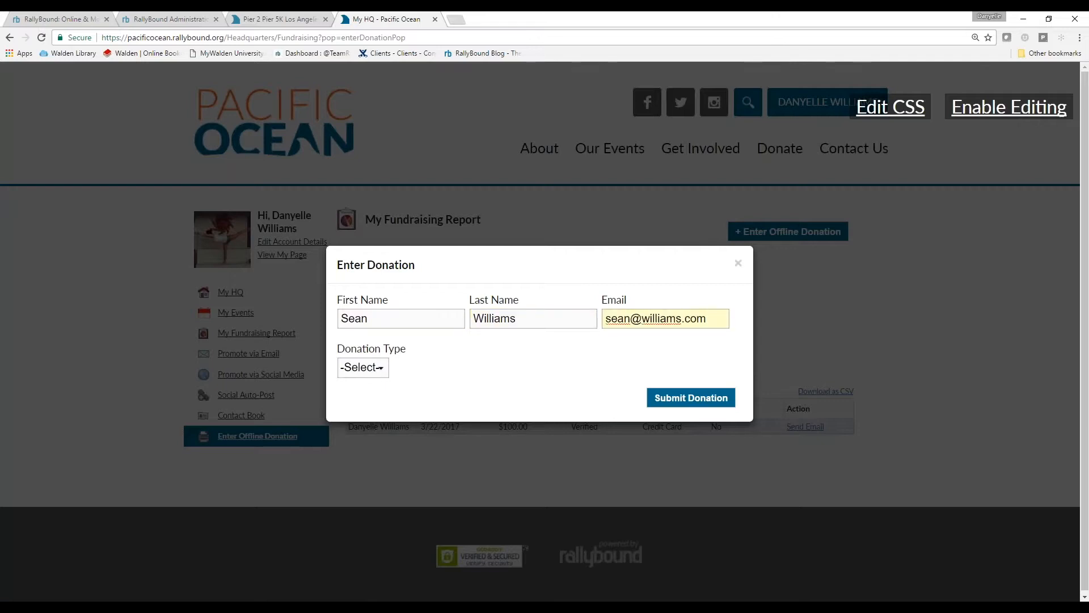
- Make it a $20 Cash donation received 04/11/2017, submit it, and close the form
{"action": "left_click", "coordinate": [363, 368]}
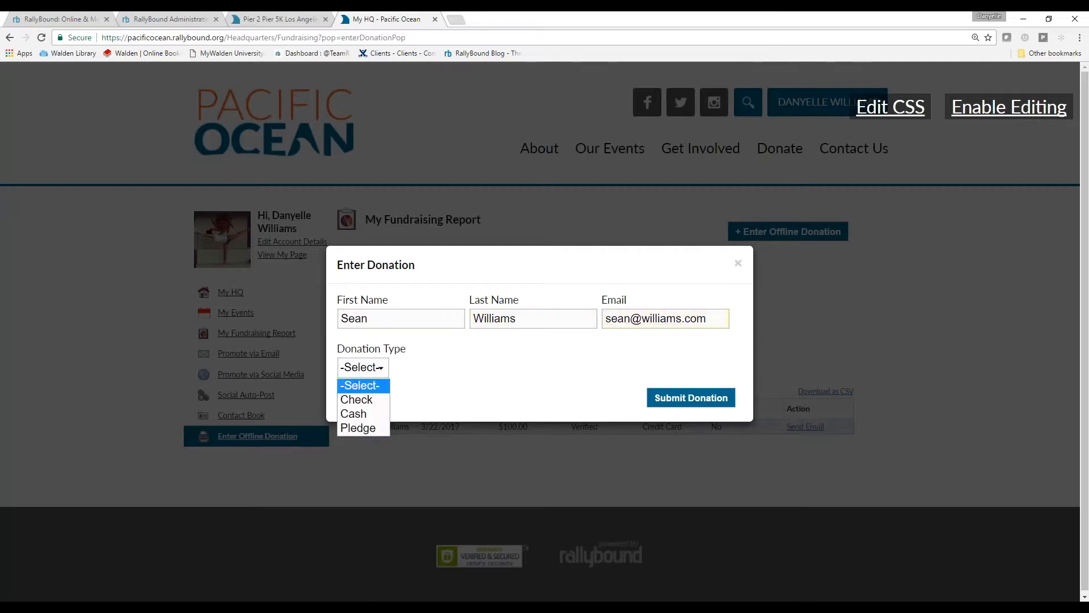
{"action": "left_click", "coordinate": [357, 414]}
{"action": "left_click", "coordinate": [407, 409]}
{"action": "type", "text": "20"}
{"action": "left_click", "coordinate": [569, 409]}
{"action": "left_click", "coordinate": [574, 509]}
{"action": "left_click", "coordinate": [705, 449]}
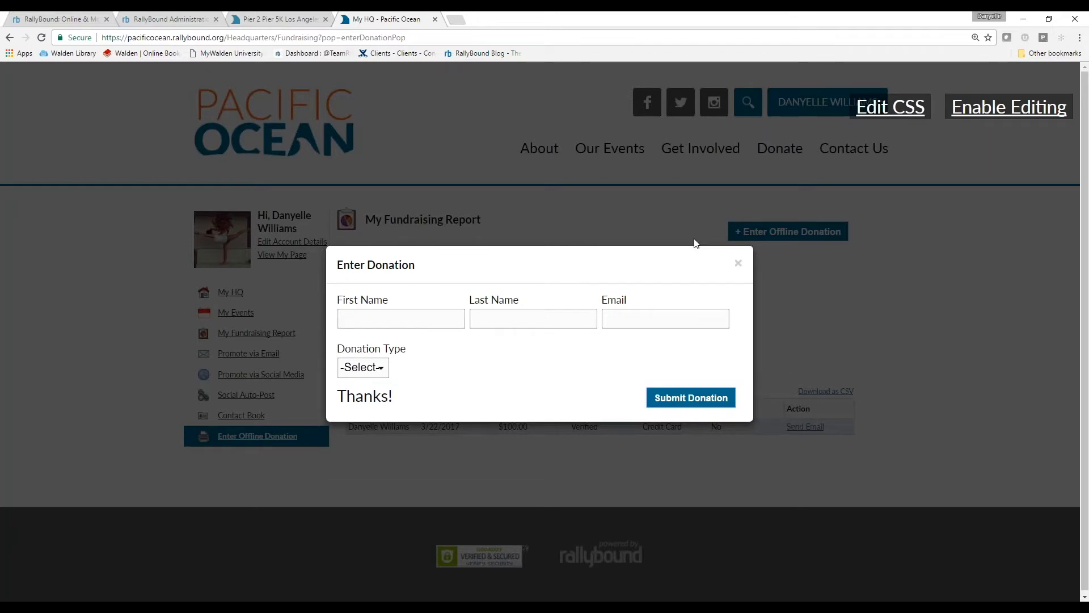
{"action": "left_click", "coordinate": [739, 264]}
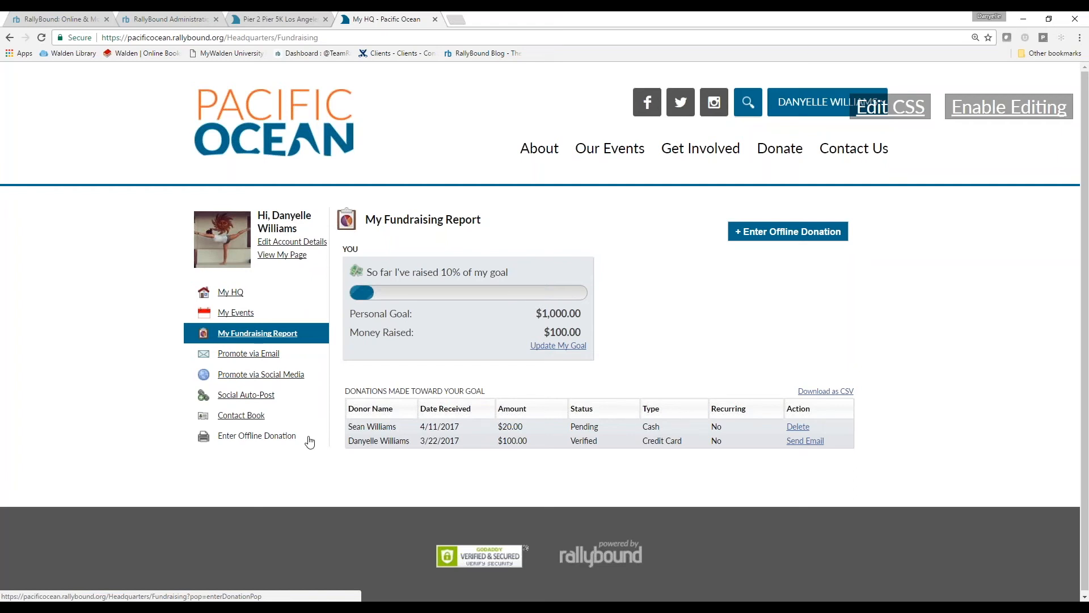
- Return to the admin Donations tab, showing 51–64 of 64 on page 3
{"action": "left_click", "coordinate": [265, 21]}
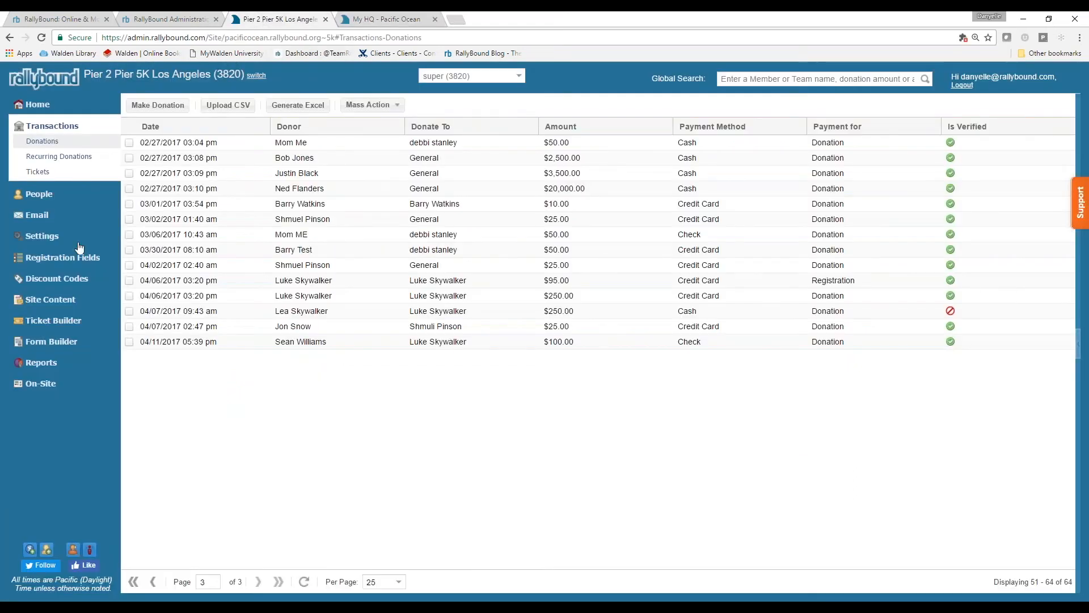
{"action": "left_click", "coordinate": [39, 218]}
{"action": "left_click", "coordinate": [53, 276]}
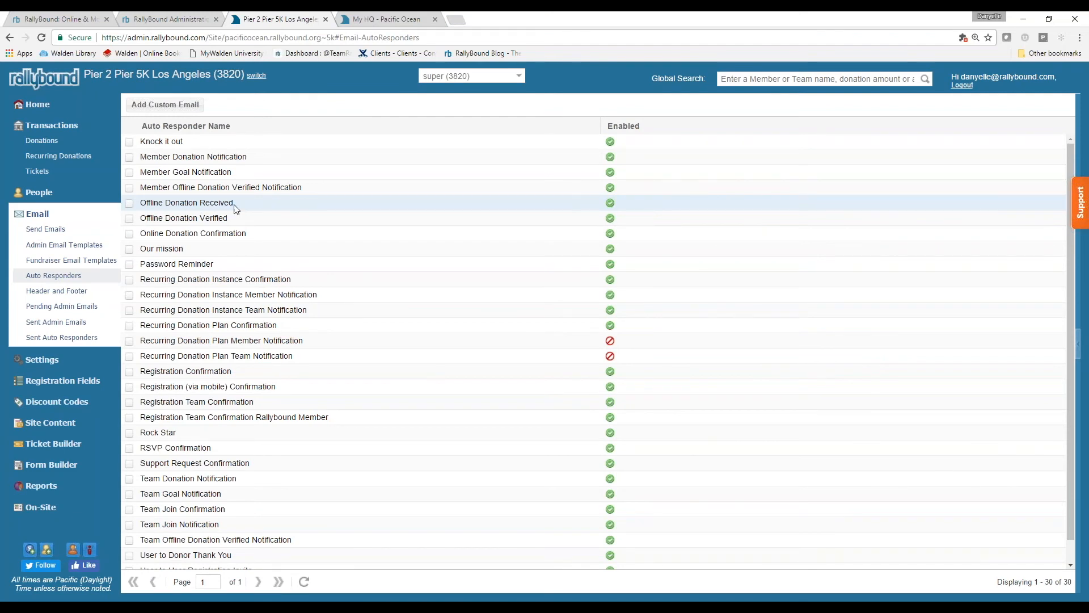
{"action": "left_click", "coordinate": [43, 141]}
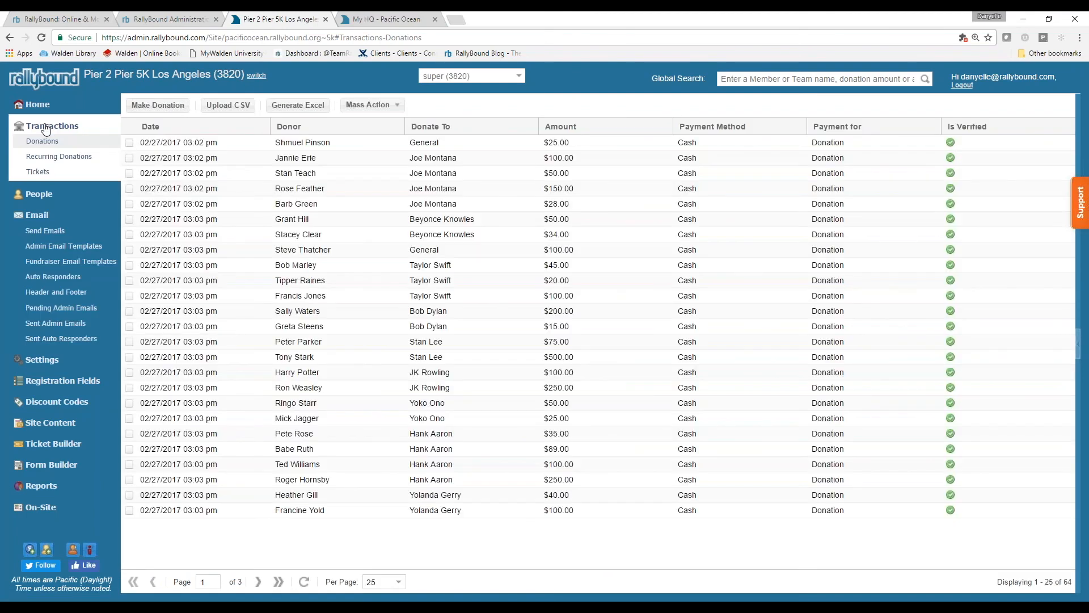